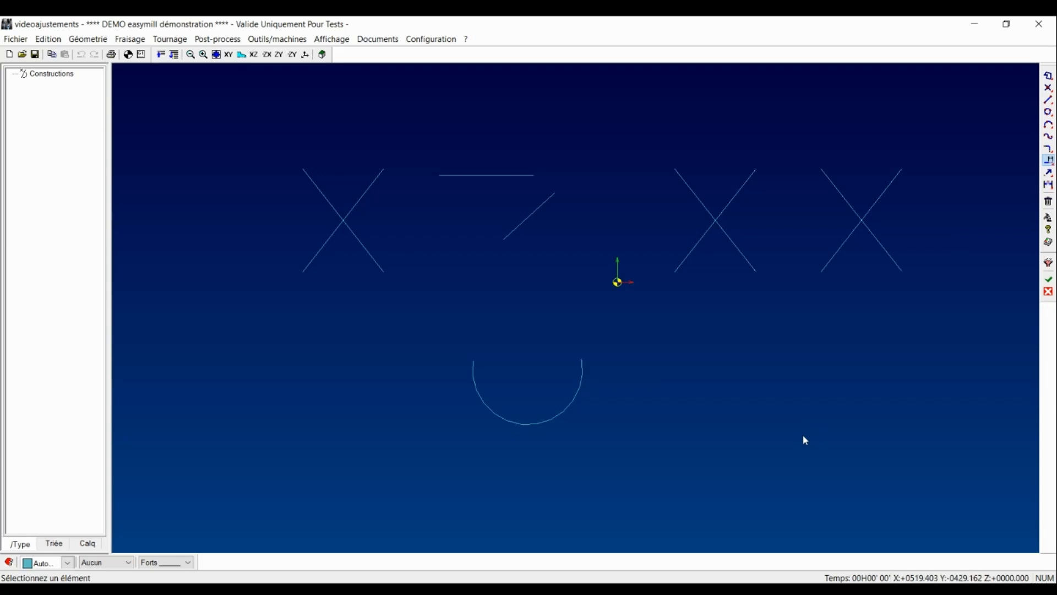
pyautogui.click(507, 236)
pyautogui.click(507, 233)
pyautogui.press('Escape')
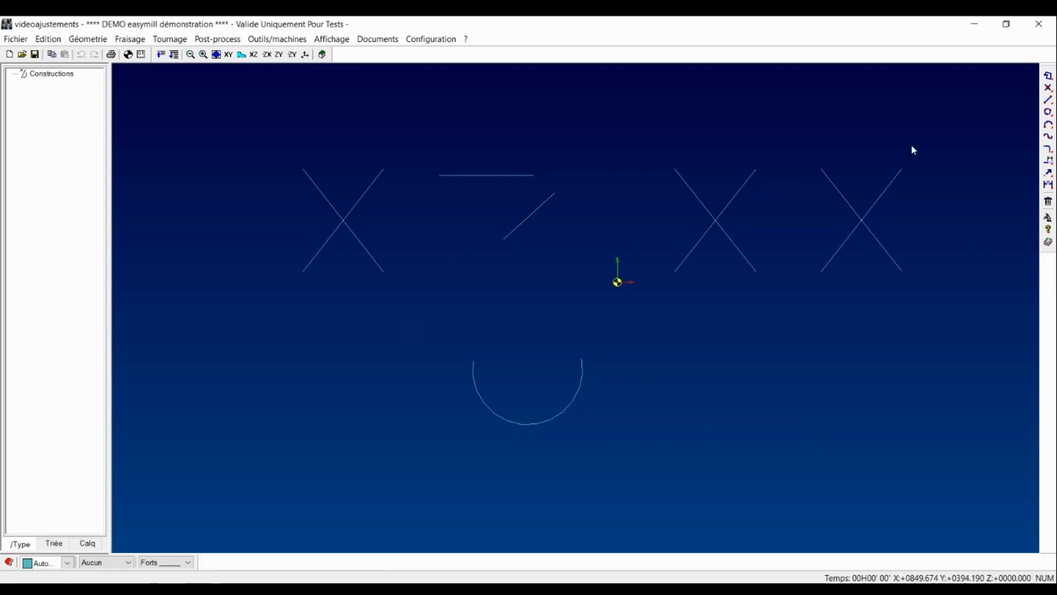
pyautogui.click(1046, 159)
pyautogui.click(582, 370)
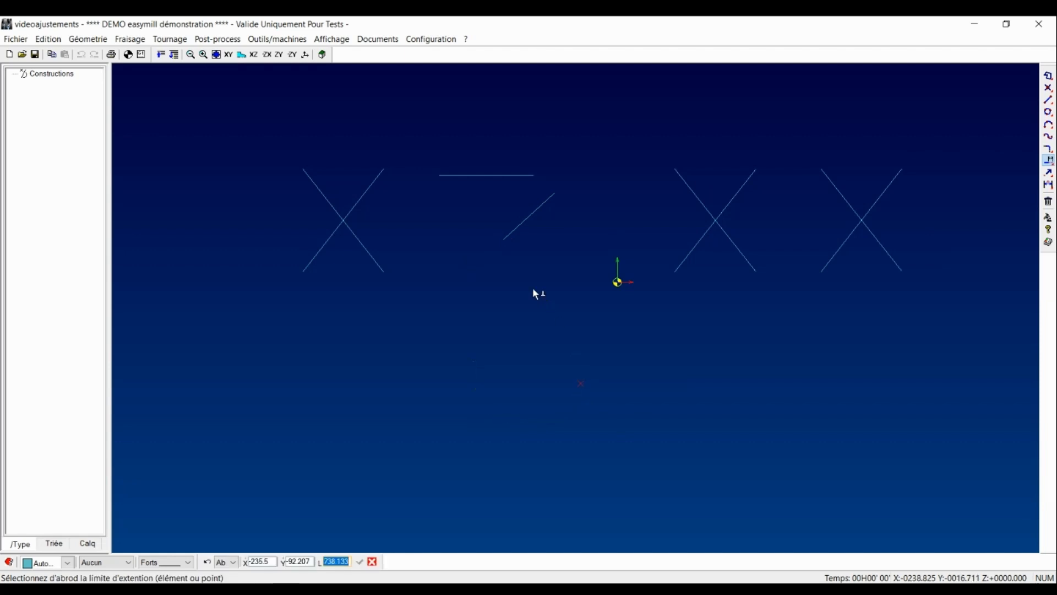
pyautogui.click(533, 440)
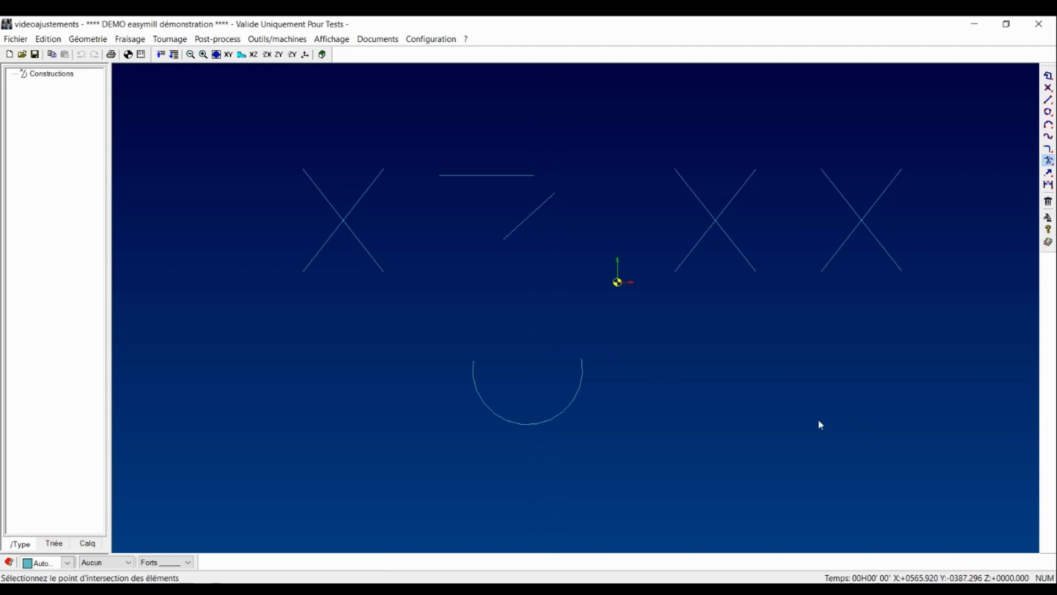
# Step: Try breaking the leftmost X's lines at their crossing and inspect the entity information of its segments
pyautogui.click(344, 223)
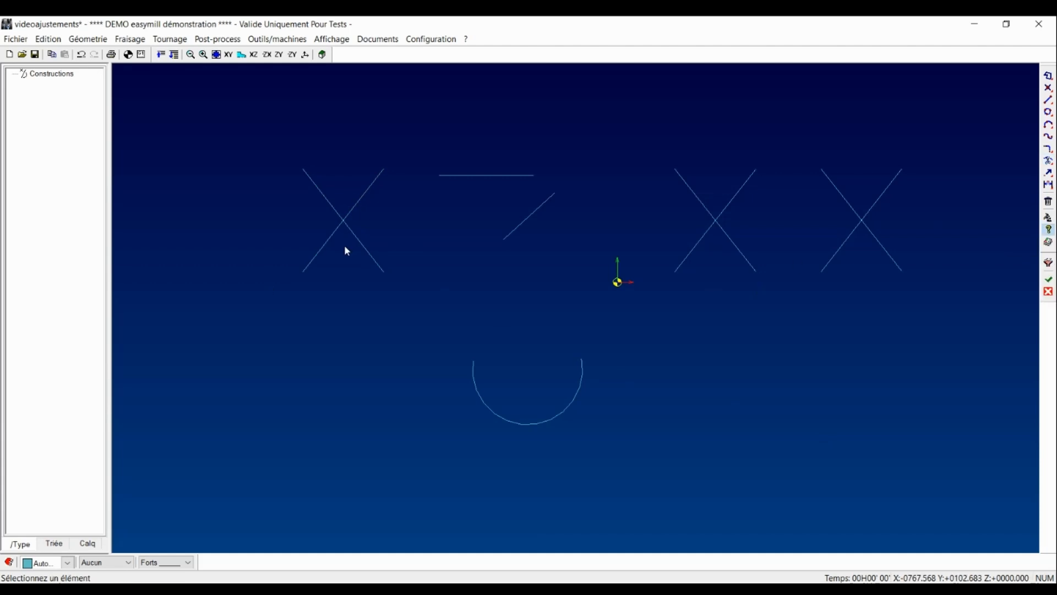
pyautogui.click(361, 247)
pyautogui.press('Escape')
pyautogui.click(358, 202)
pyautogui.click(423, 378)
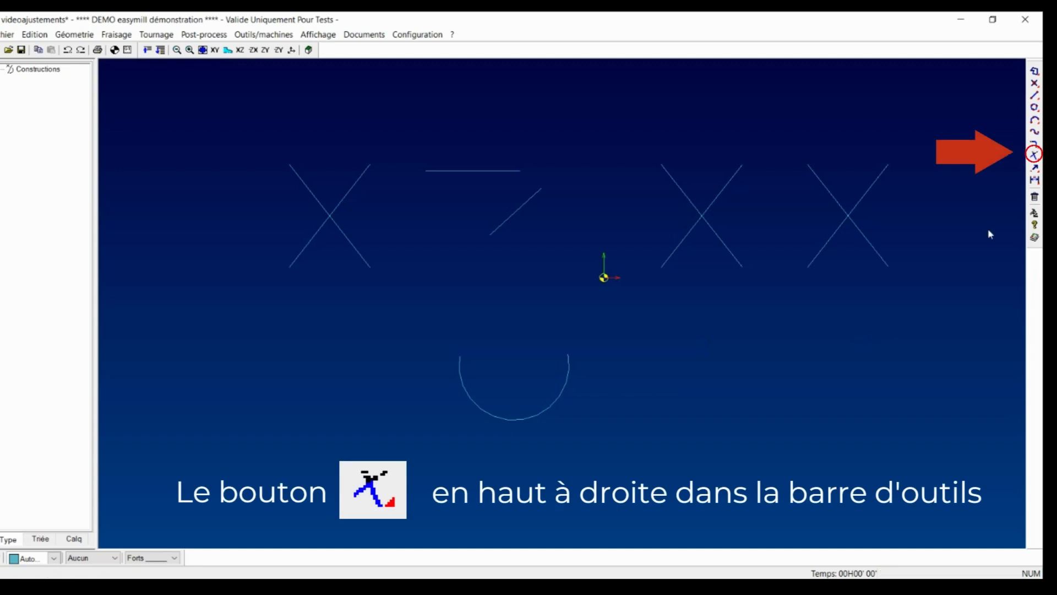
# Step: Trim the rightmost X at its crossing to keep its right half, and the X beside it to keep its lower half
pyautogui.click(1036, 157)
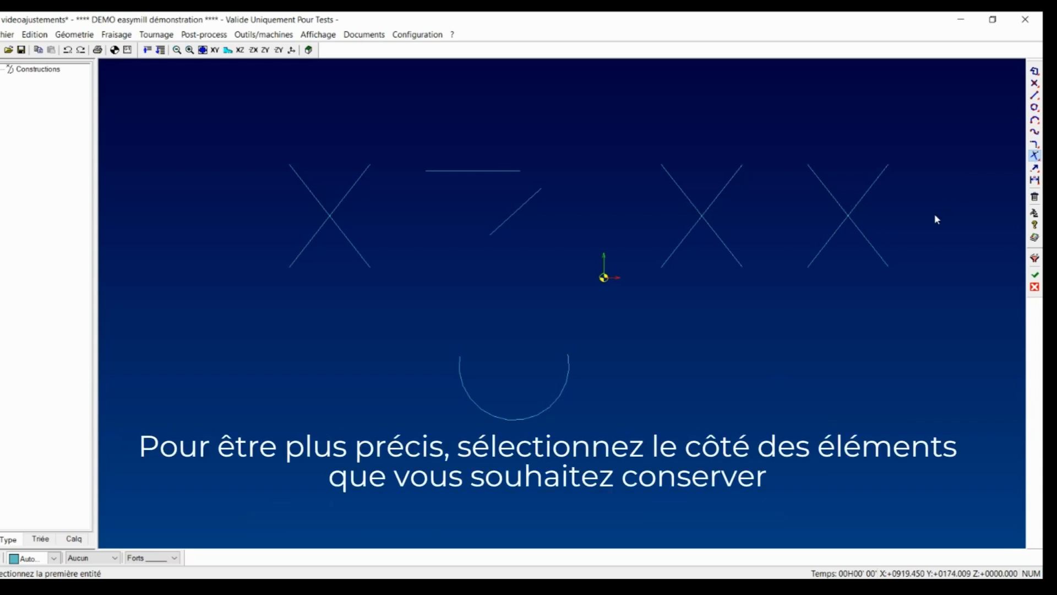
pyautogui.click(869, 189)
pyautogui.click(868, 238)
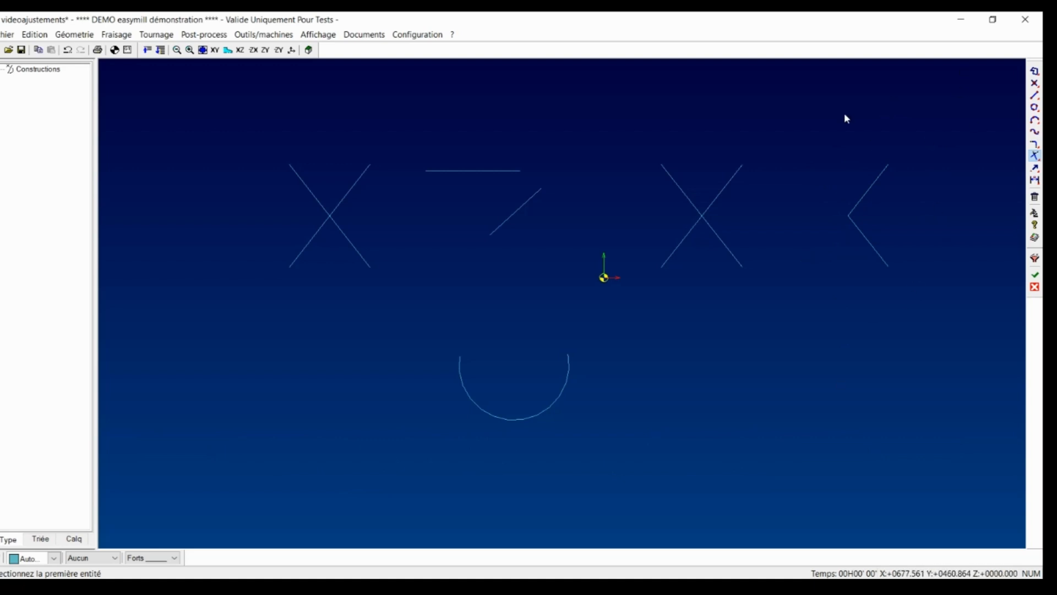
pyautogui.click(728, 251)
pyautogui.click(679, 243)
# Step: Adjust the short diagonal line and the horizontal line above it so both meet at a common corner
pyautogui.click(508, 220)
pyautogui.click(500, 171)
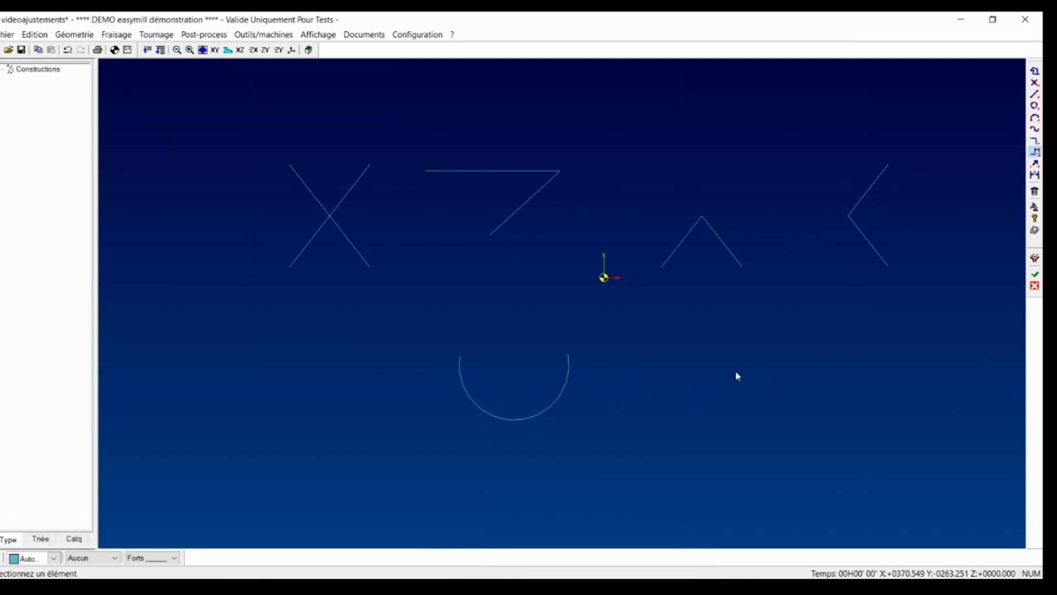
pyautogui.press('Escape')
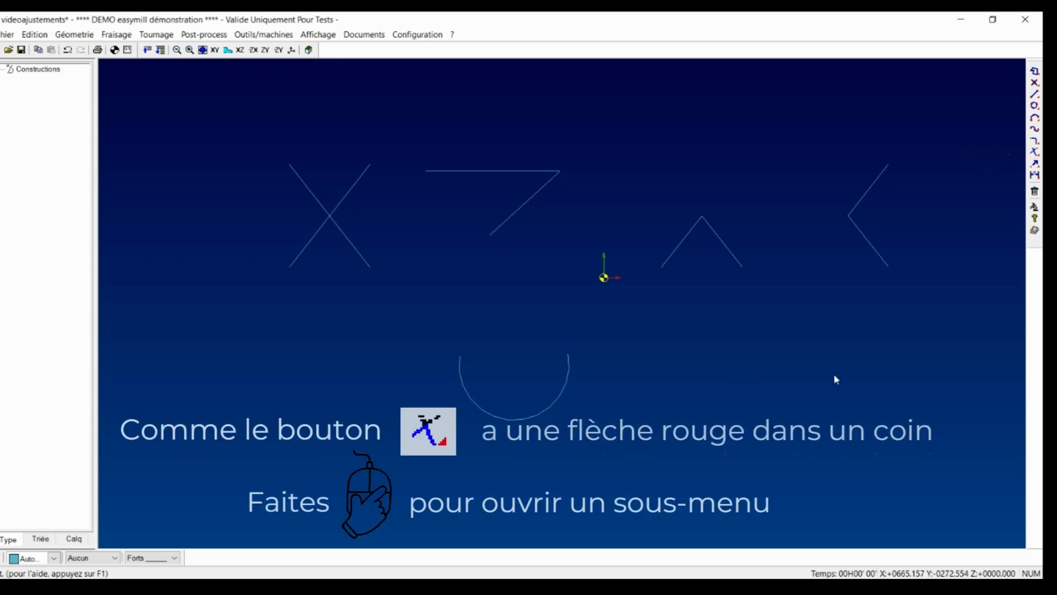
# Step: Activate the Prolonger function and pick the upper horizontal line as the element to lengthen
pyautogui.rightClick(1034, 157)
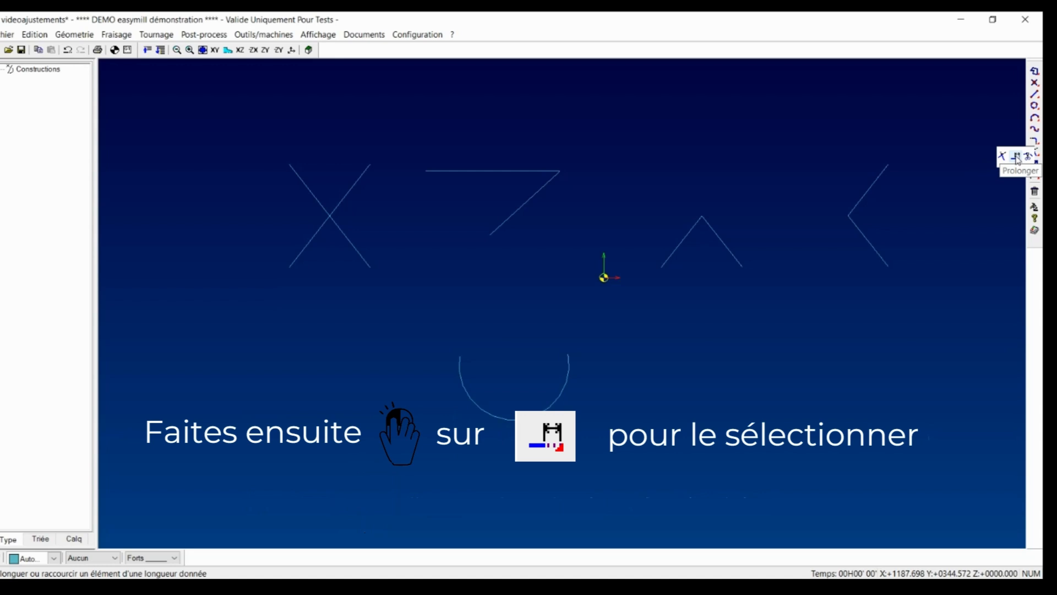
pyautogui.click(1016, 158)
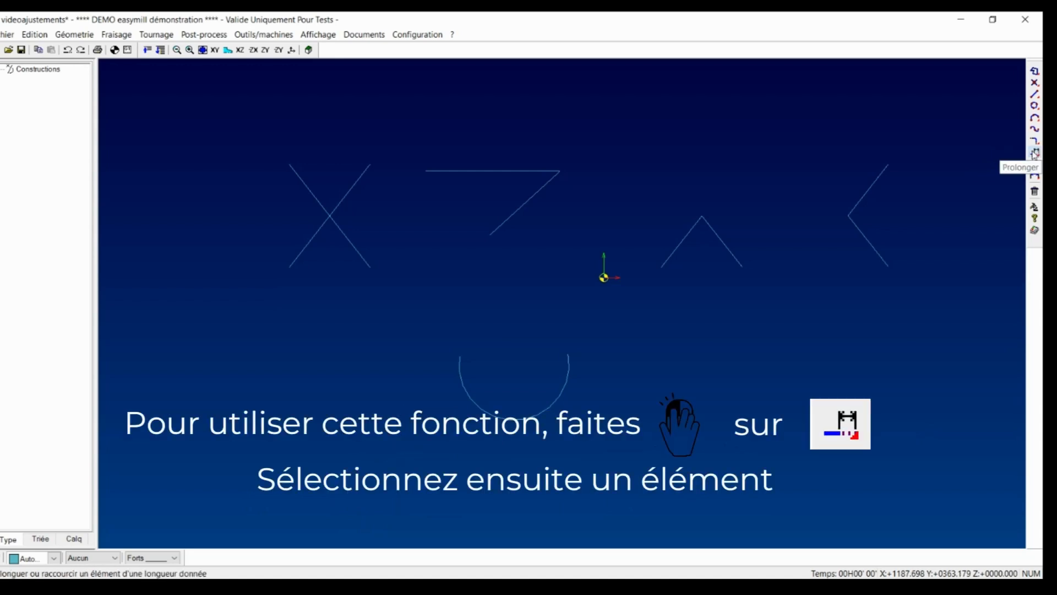
pyautogui.click(1035, 152)
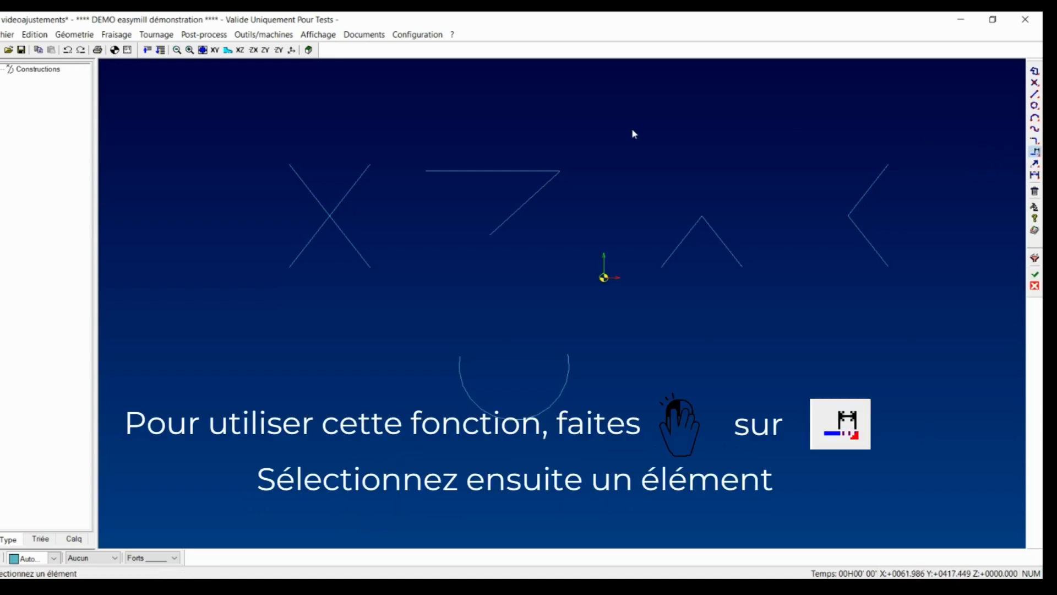
pyautogui.click(461, 171)
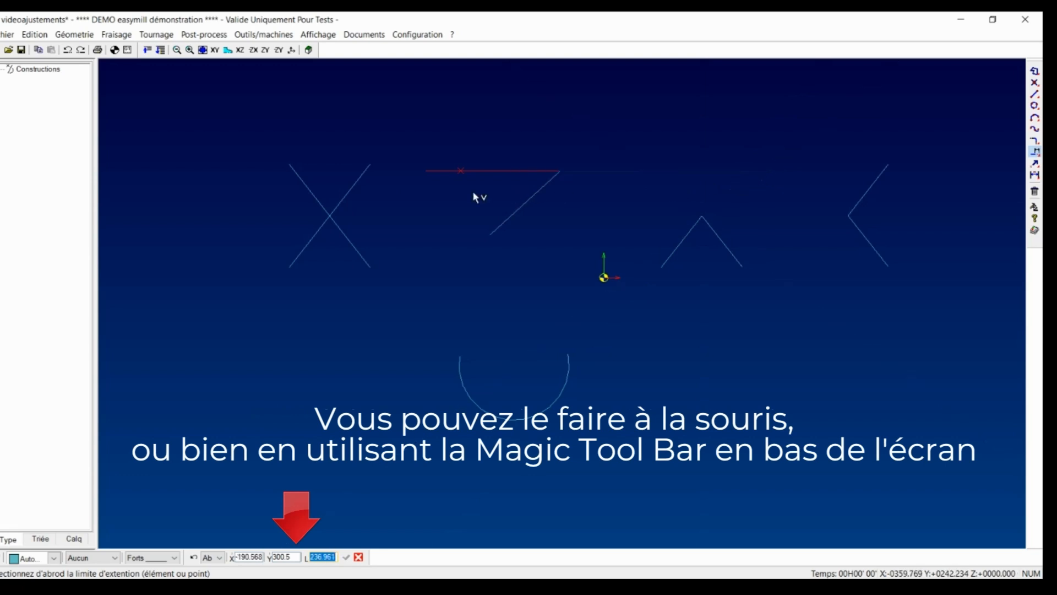
# Step: Preview the horizontal line's extension while switching the active constraint between the X, Y and length values
pyautogui.press('Tab')
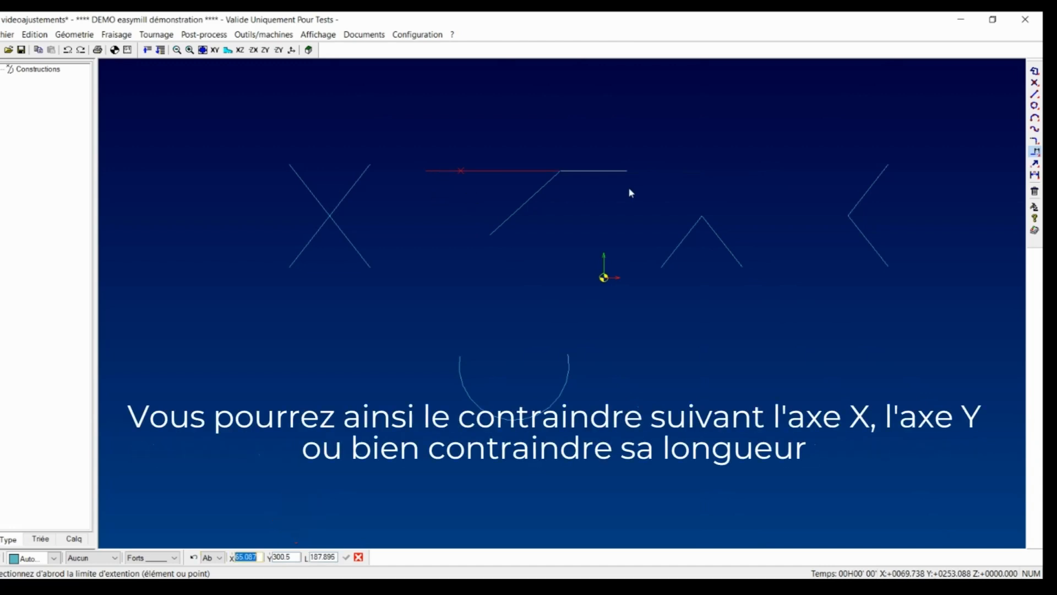
pyautogui.press('Tab')
pyautogui.press('Tab')
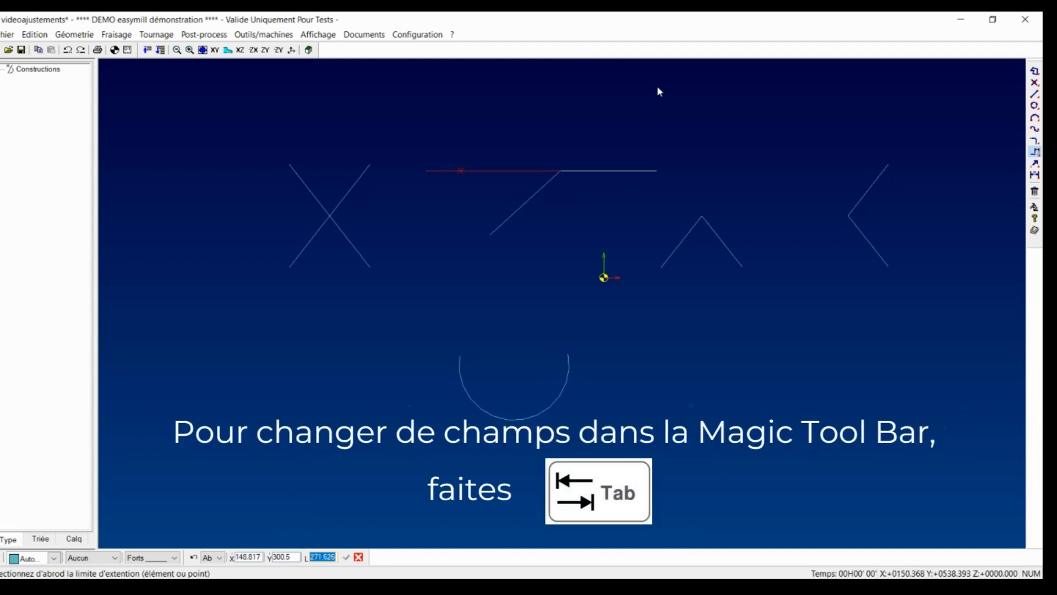
pyautogui.press('Tab')
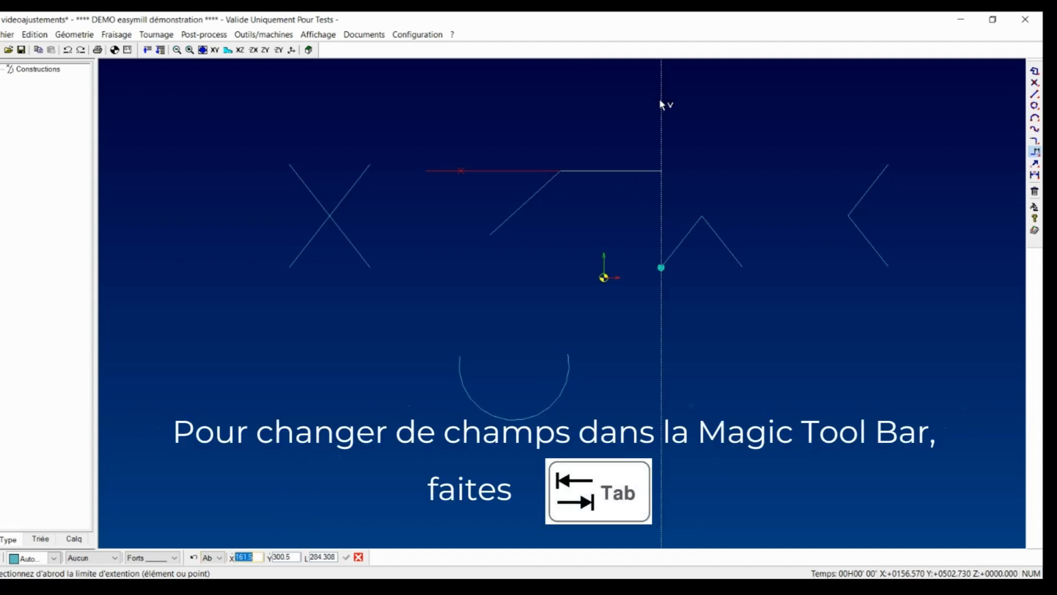
pyautogui.press('Tab')
pyautogui.press('Tab')
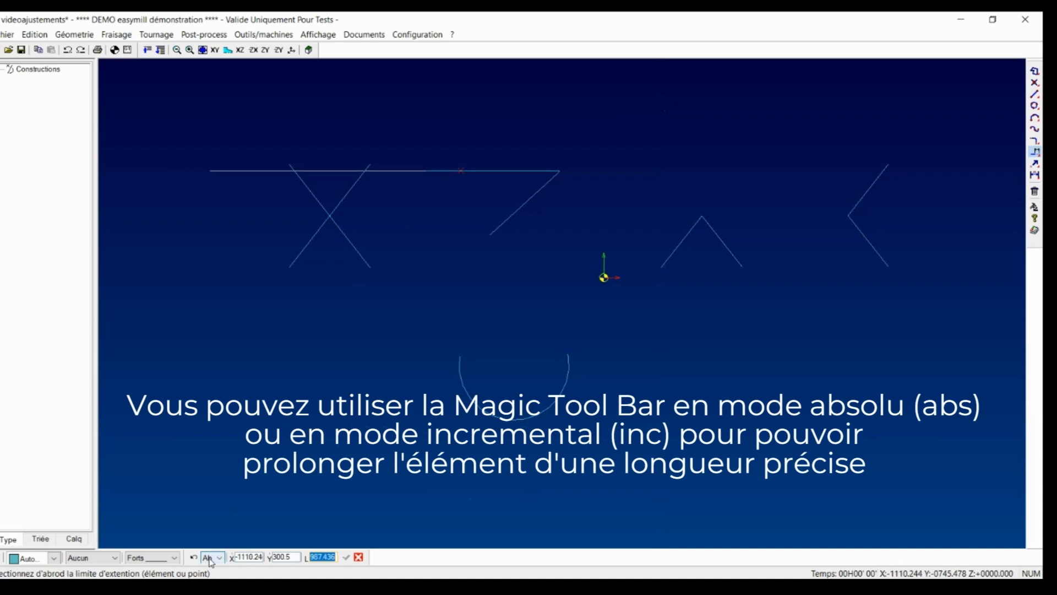
# Step: Try the incremental and absolute modes, then try shortening the horizontal line with the absolute length expression L-5
pyautogui.click(212, 577)
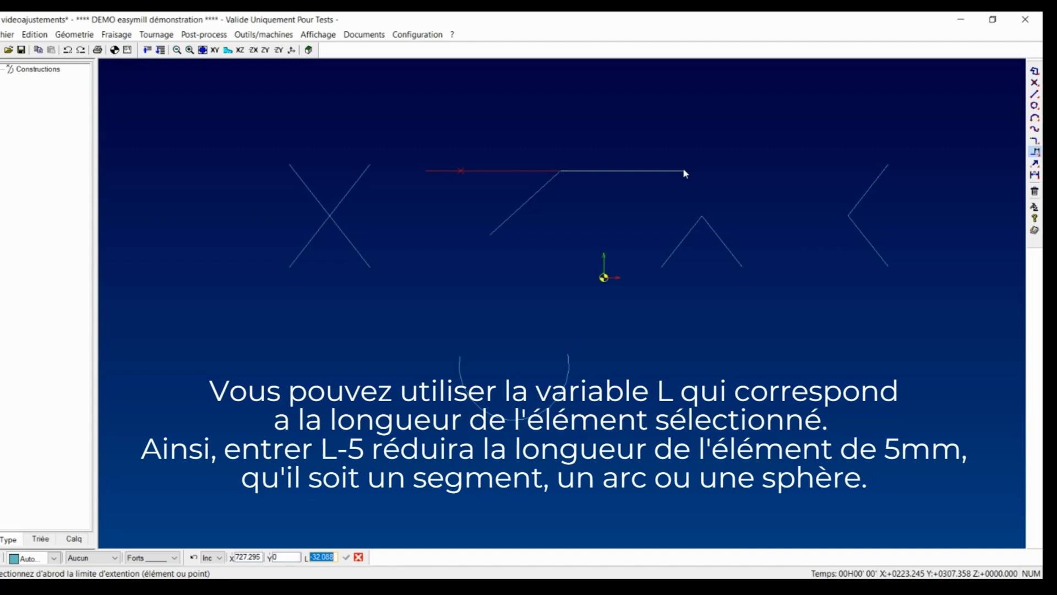
pyautogui.click(217, 565)
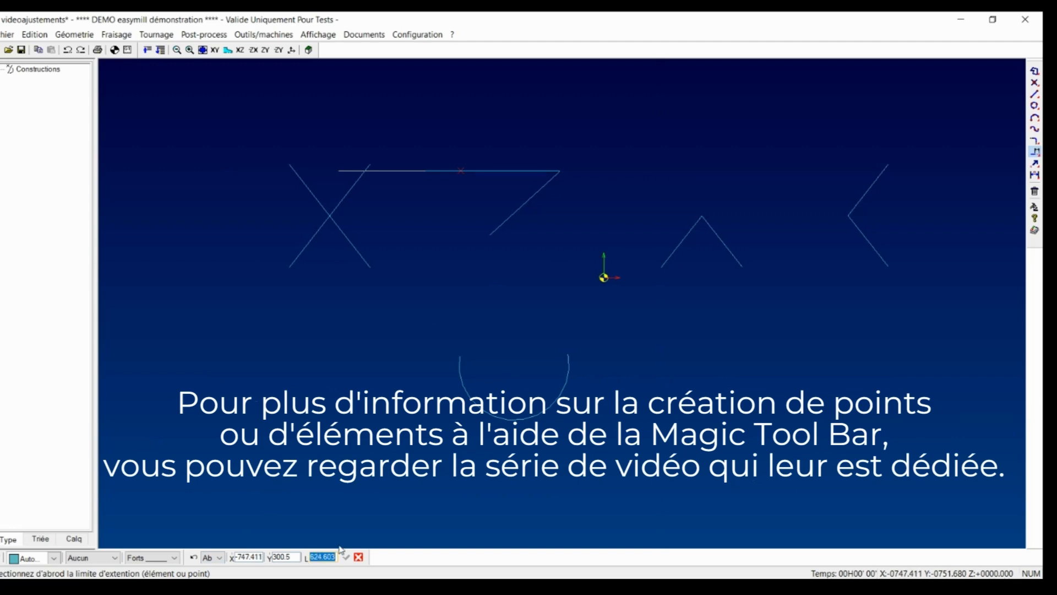
pyautogui.write('-5')
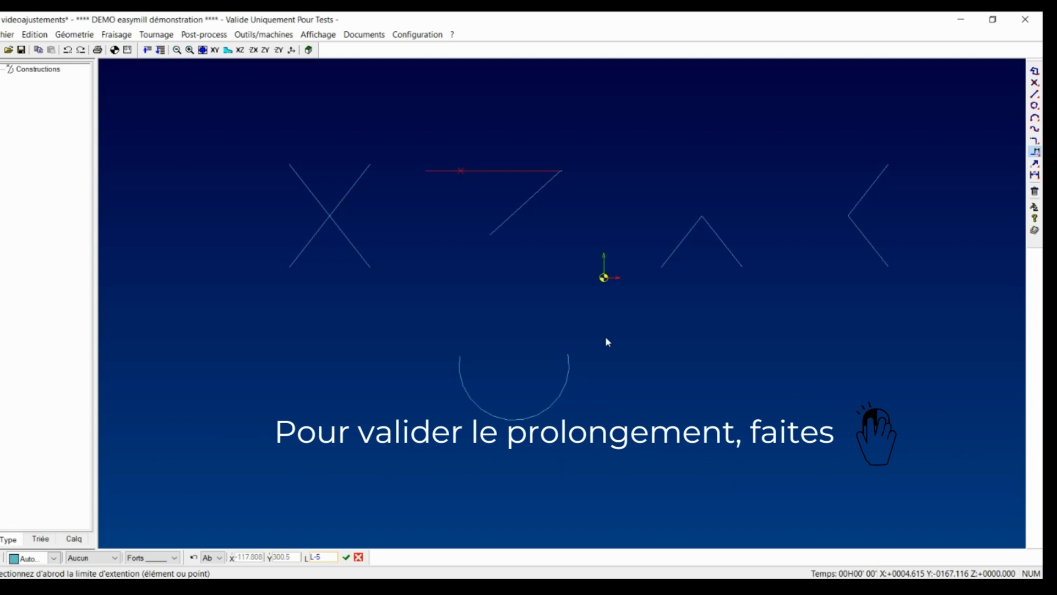
pyautogui.rightClick(607, 341)
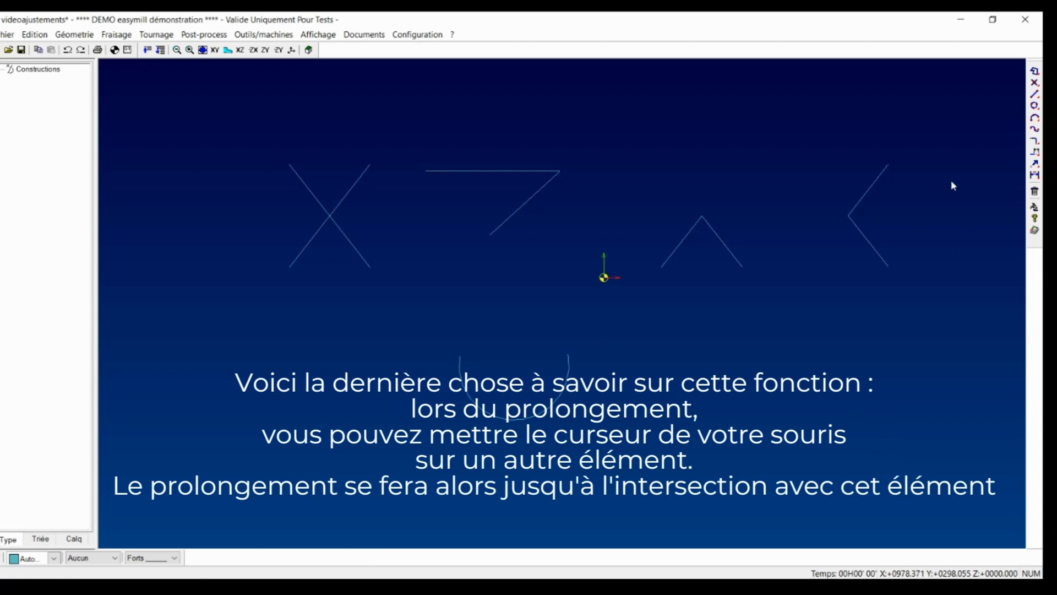
# Step: Extend the lower segment of the rightmost angle up to its intersection with the short diagonal line's direction
pyautogui.click(1035, 153)
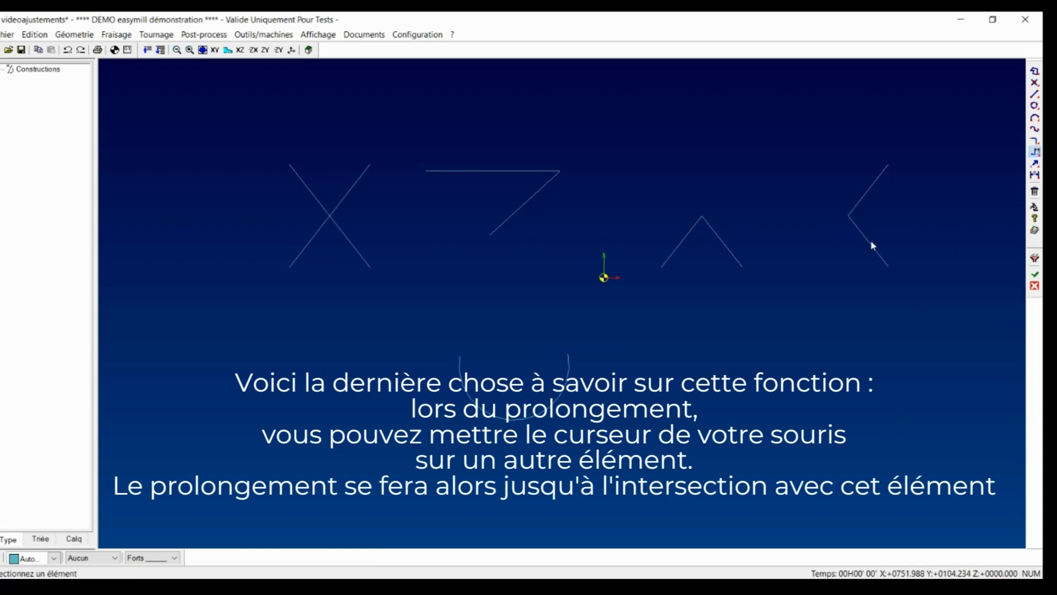
pyautogui.click(869, 240)
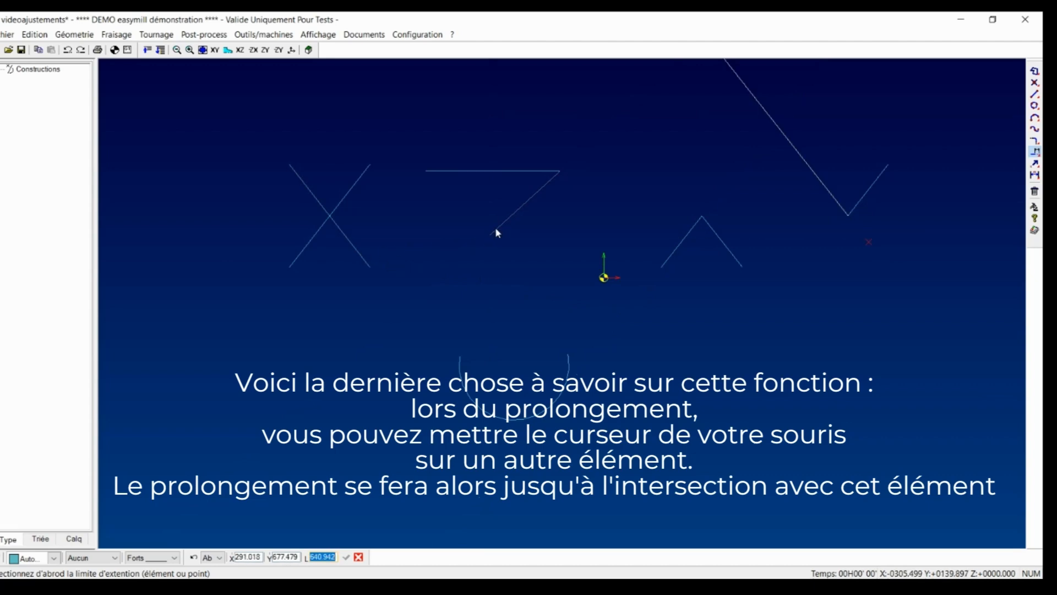
pyautogui.scroll(-4, 497, 227)
pyautogui.scroll(-1, 500, 233)
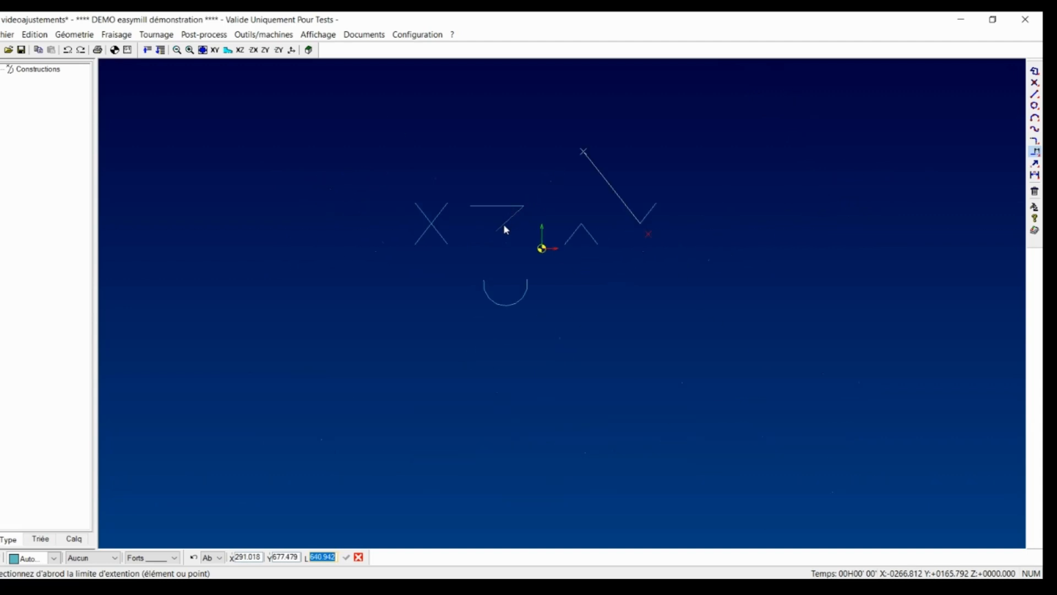
pyautogui.click(504, 225)
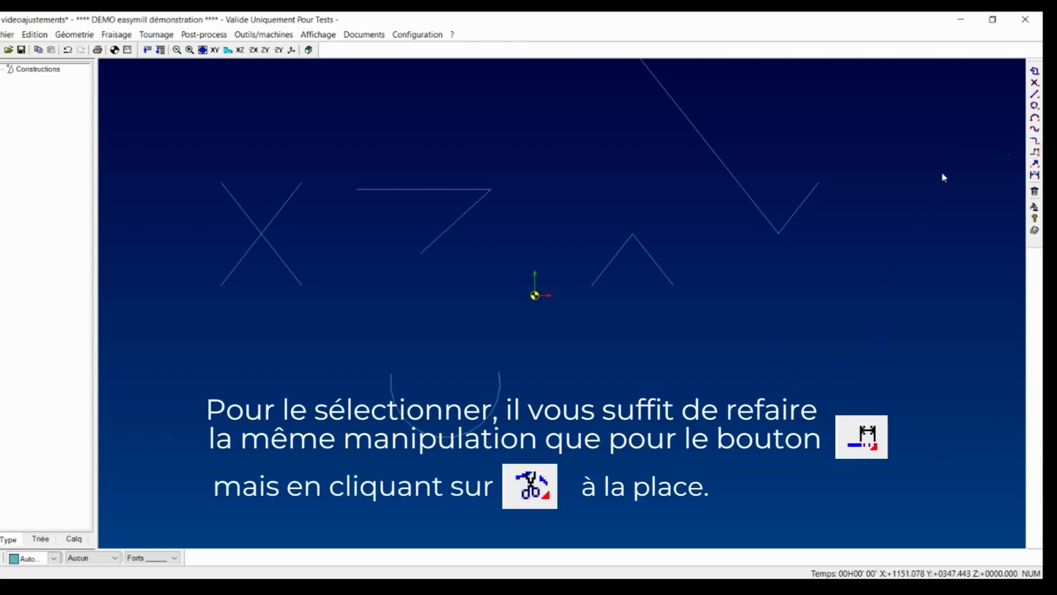
# Step: Break the two crossing lines of the leftmost X into separate segments at their intersection point
pyautogui.click(1036, 154)
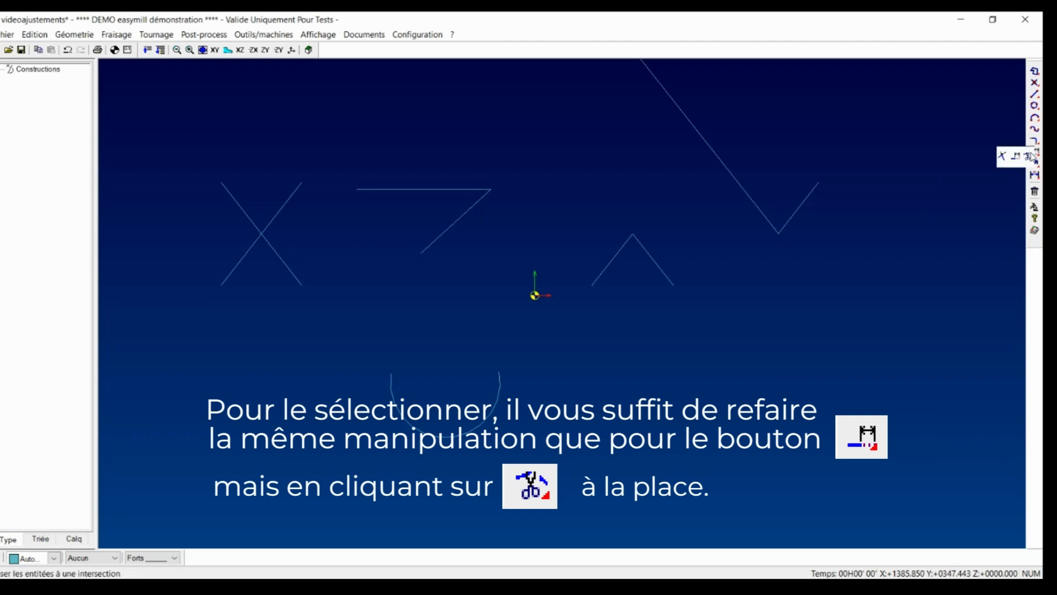
pyautogui.click(1028, 156)
pyautogui.press('Escape')
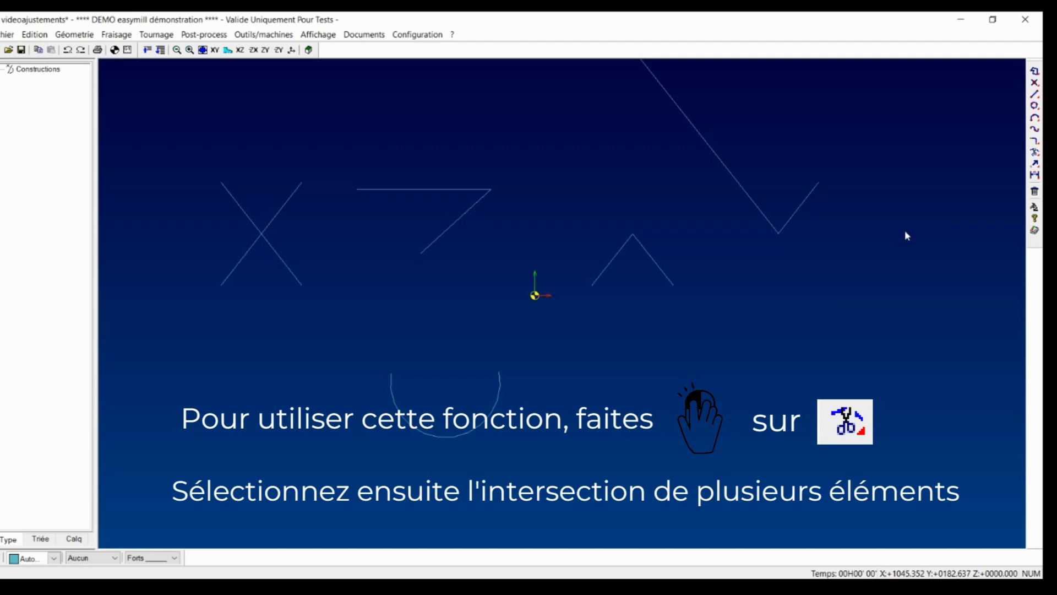
pyautogui.click(1034, 153)
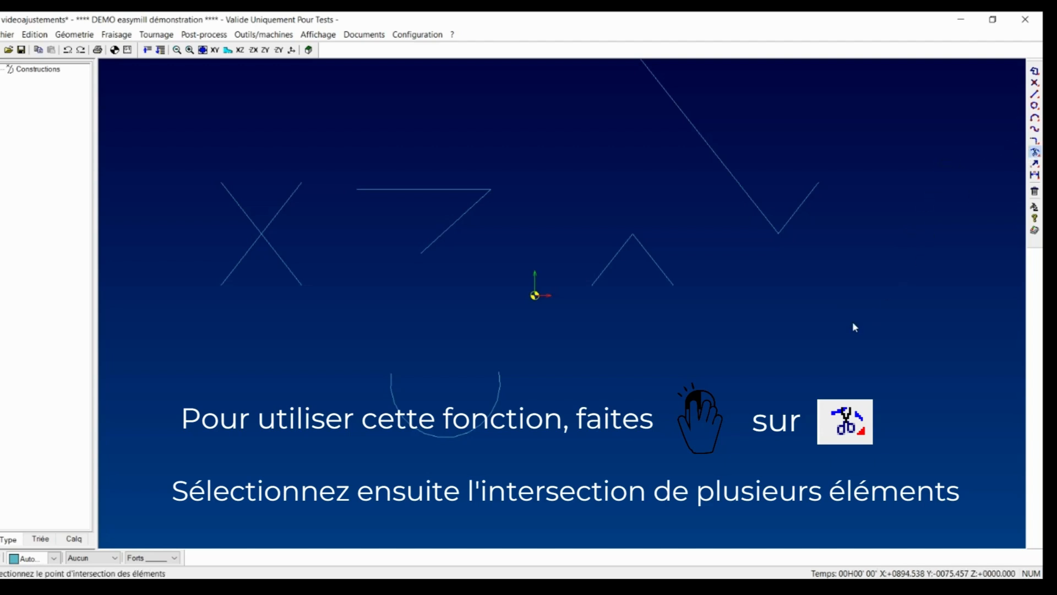
pyautogui.click(262, 234)
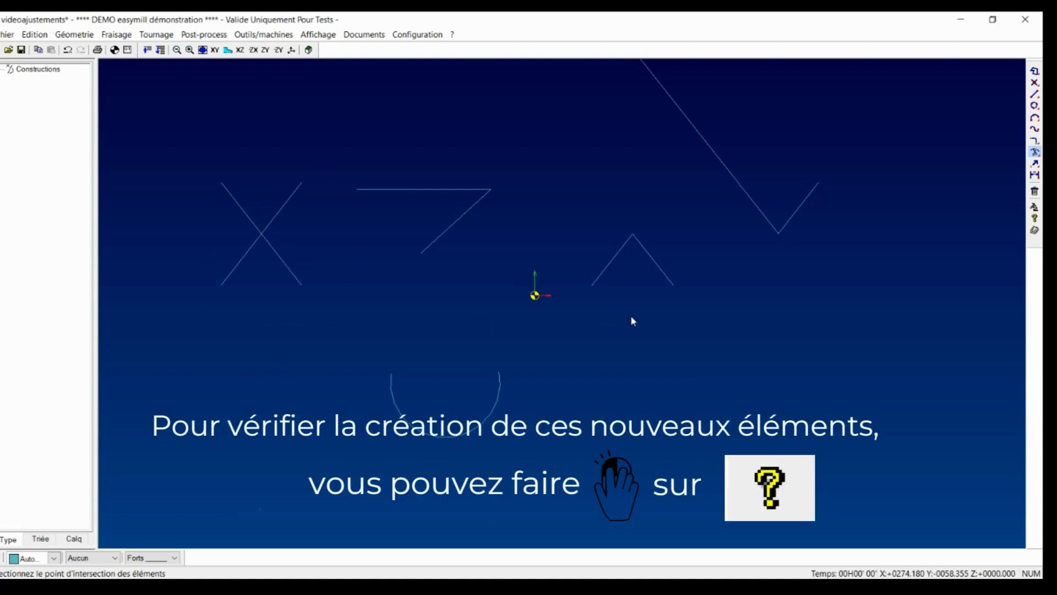
# Step: Examine the entity information of each of the four segments forming the leftmost X
pyautogui.click(1034, 219)
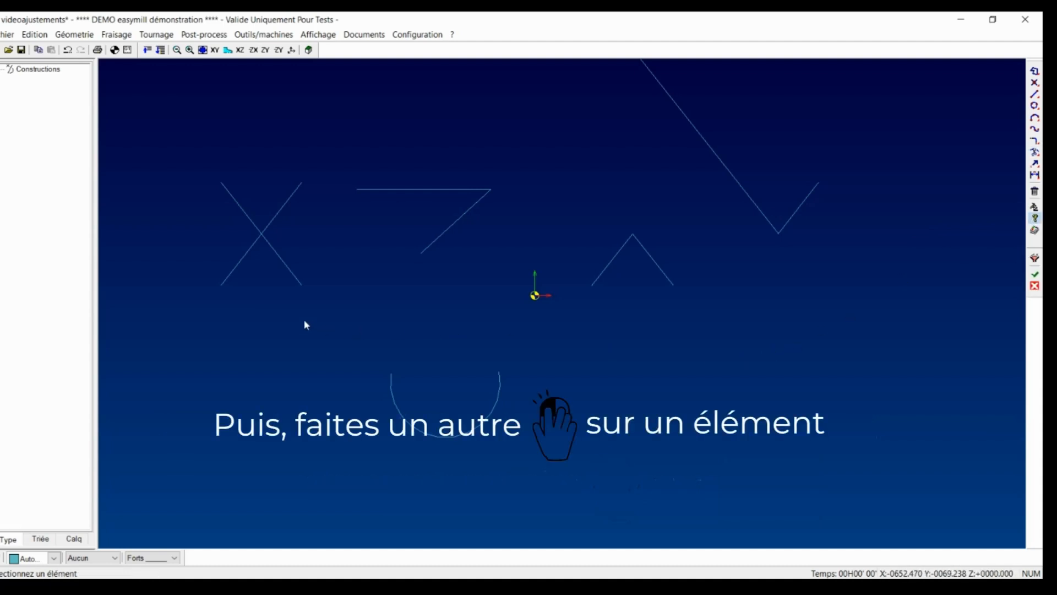
pyautogui.click(293, 274)
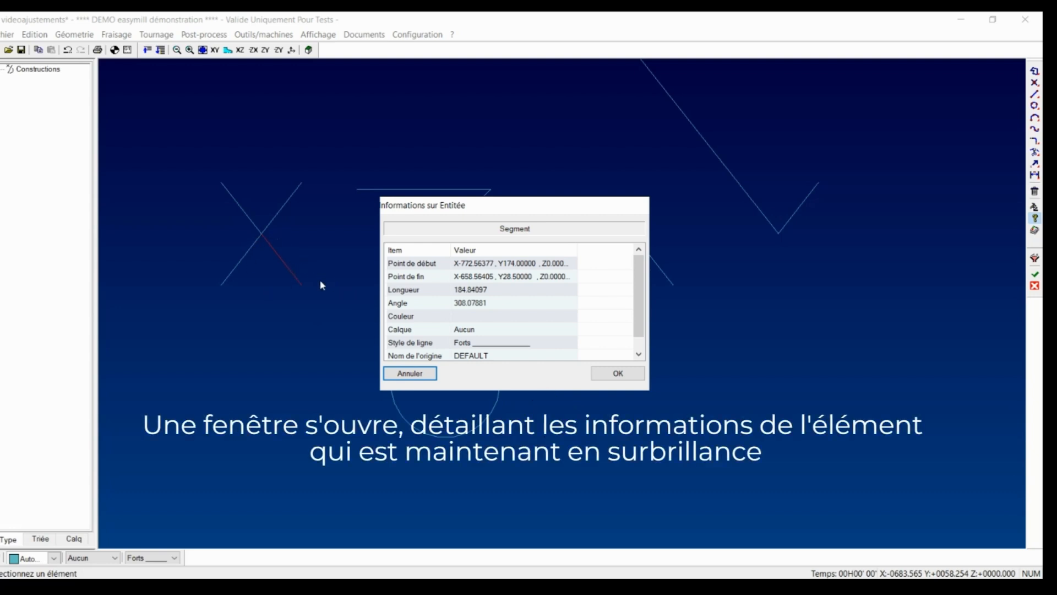
pyautogui.click(428, 370)
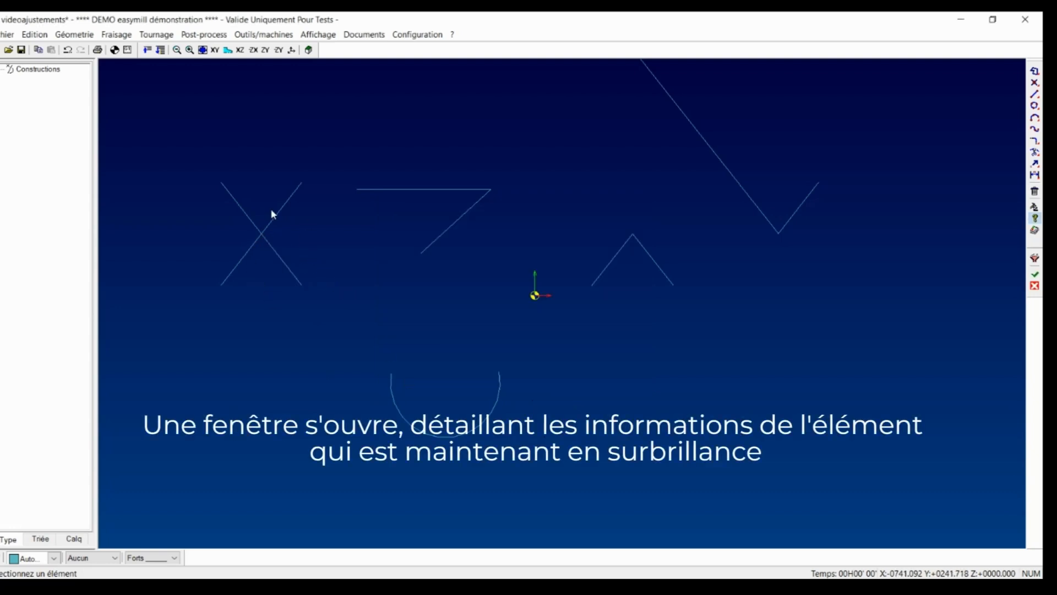
pyautogui.click(286, 237)
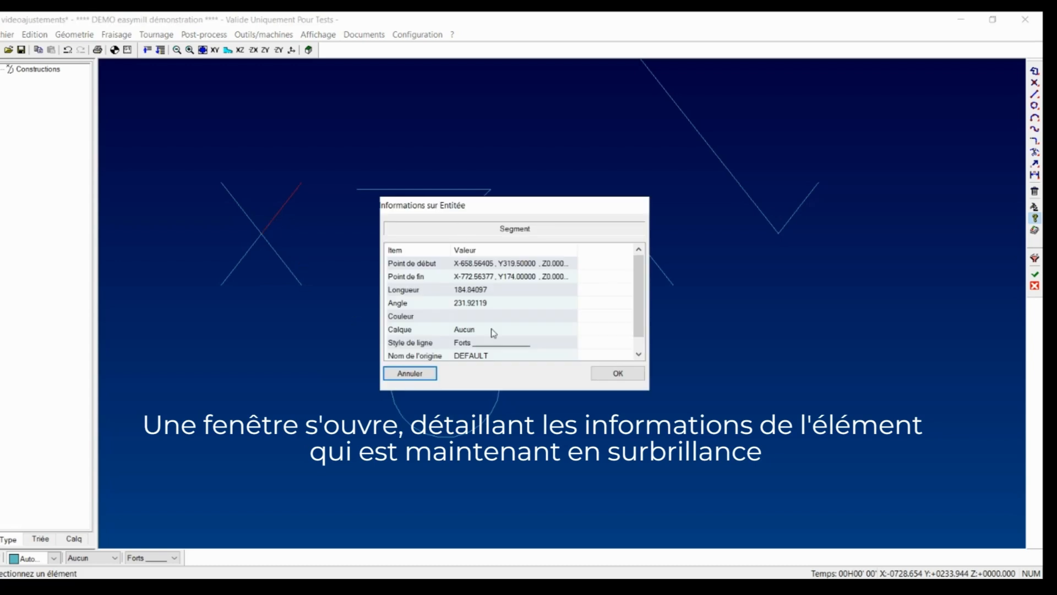
pyautogui.click(419, 370)
pyautogui.click(247, 218)
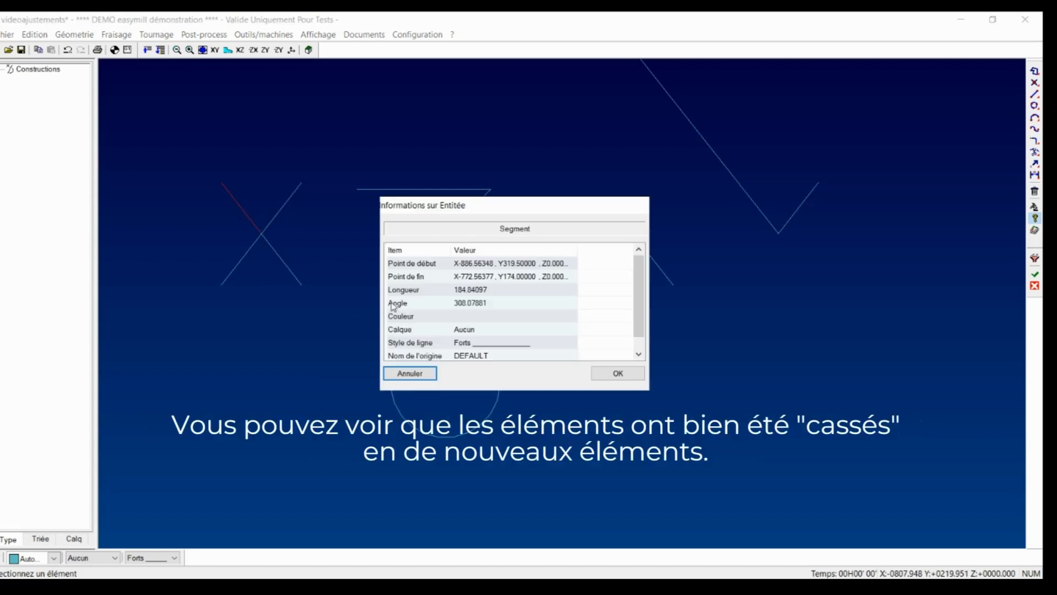
pyautogui.click(404, 376)
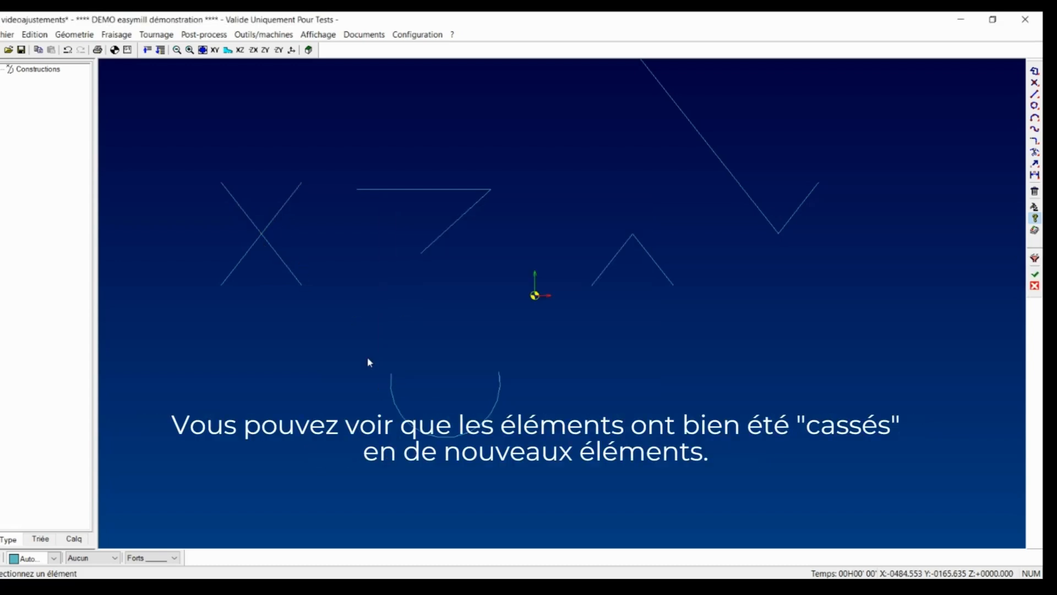
pyautogui.click(240, 269)
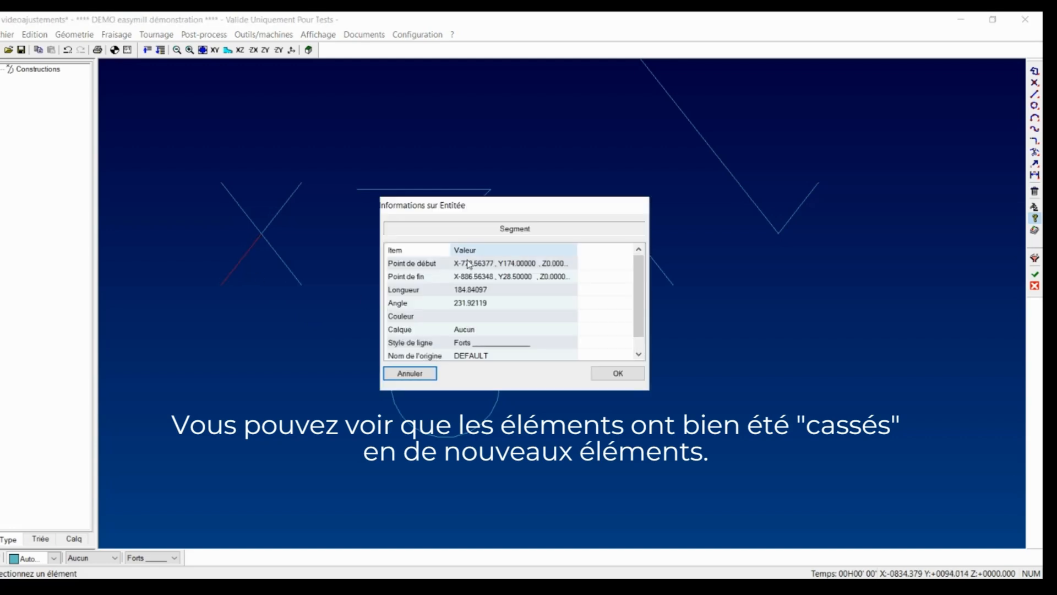
pyautogui.click(413, 373)
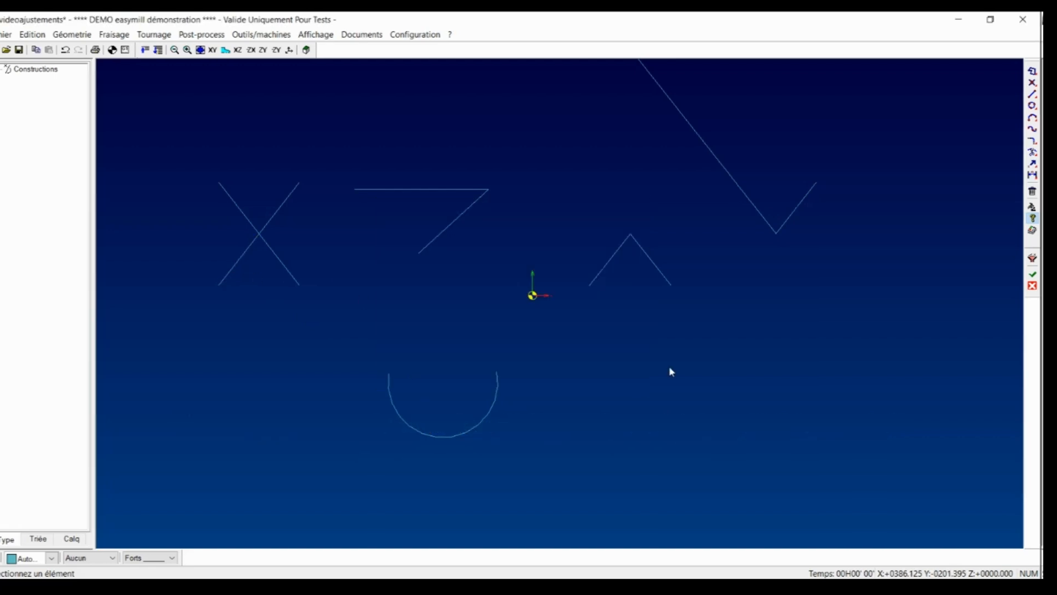